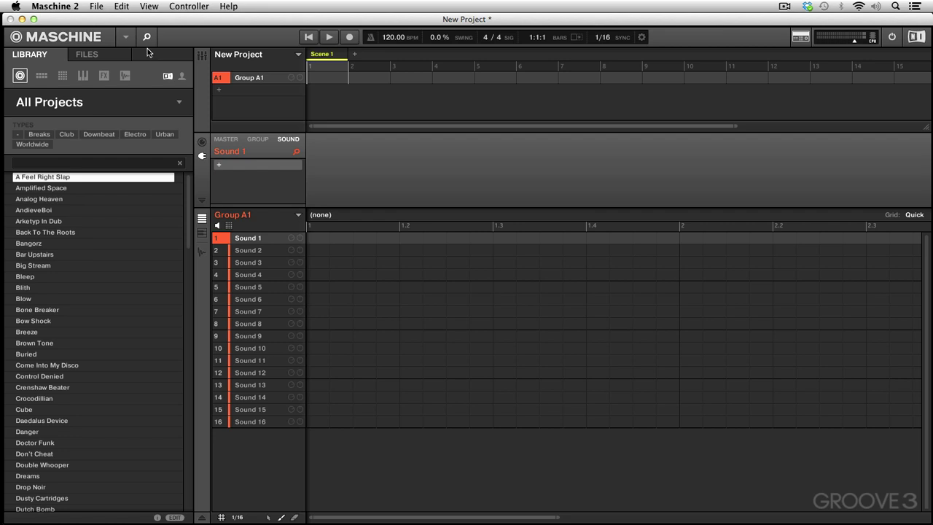
# - Show the About and credits panel, then close it
pyautogui.click(72, 40)
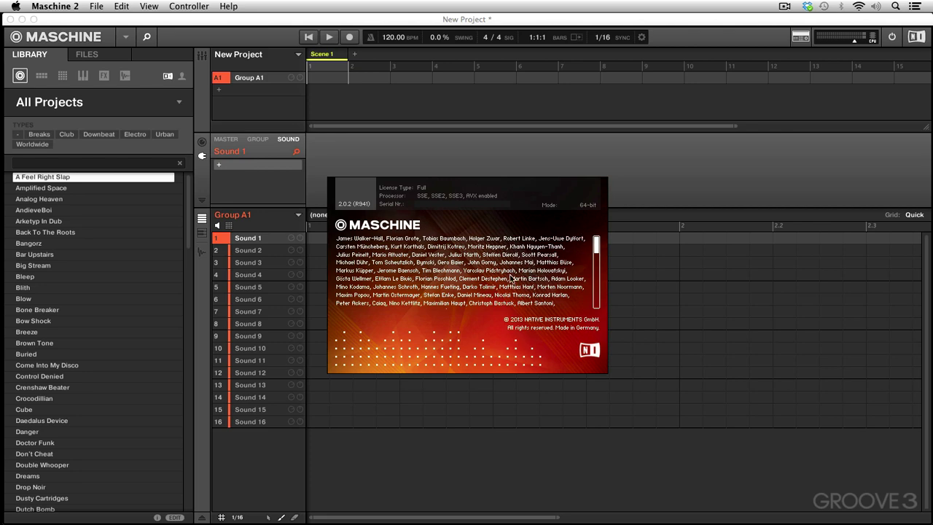
pyautogui.moveTo(597, 250)
pyautogui.mouseDown()
pyautogui.moveTo(598, 286)
pyautogui.moveTo(591, 256)
pyautogui.mouseUp()
pyautogui.click(451, 274)
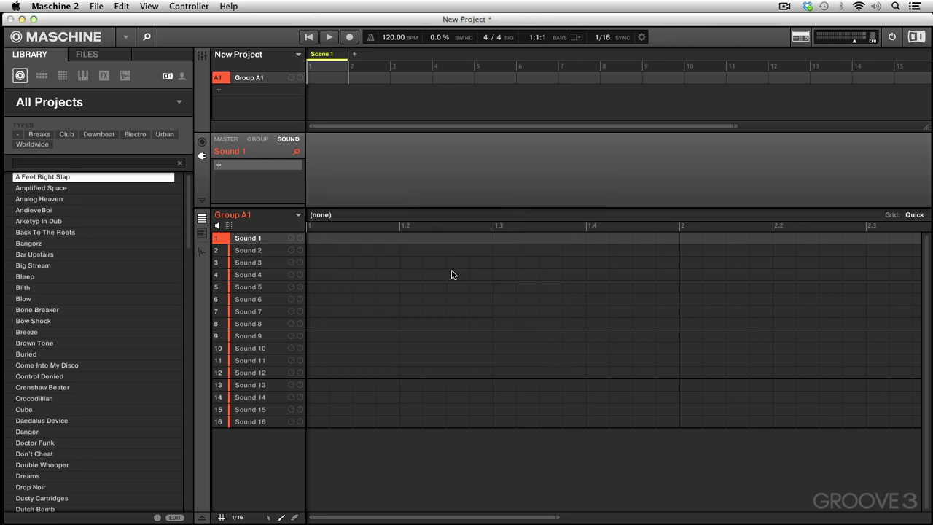
# - Open the main menu next to the MASCHINE logo and reveal the File submenu
pyautogui.click(127, 39)
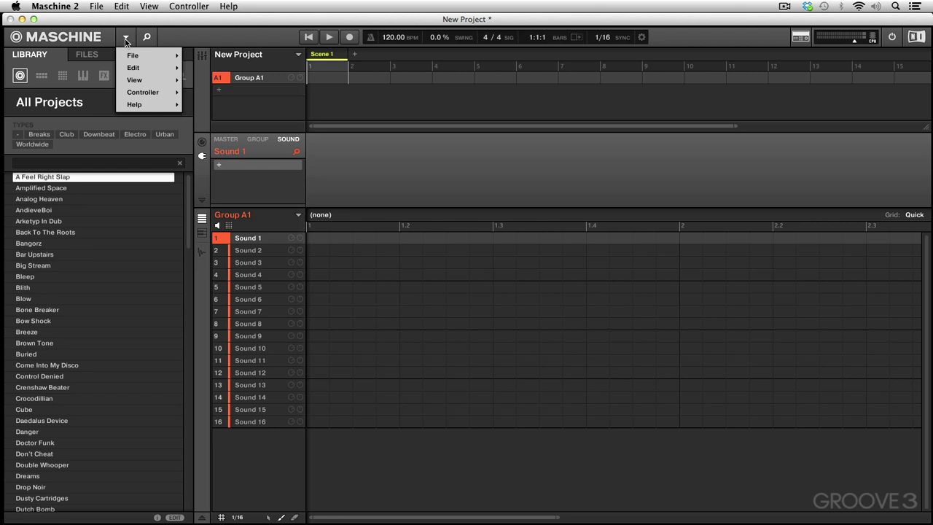
pyautogui.moveTo(133, 52)
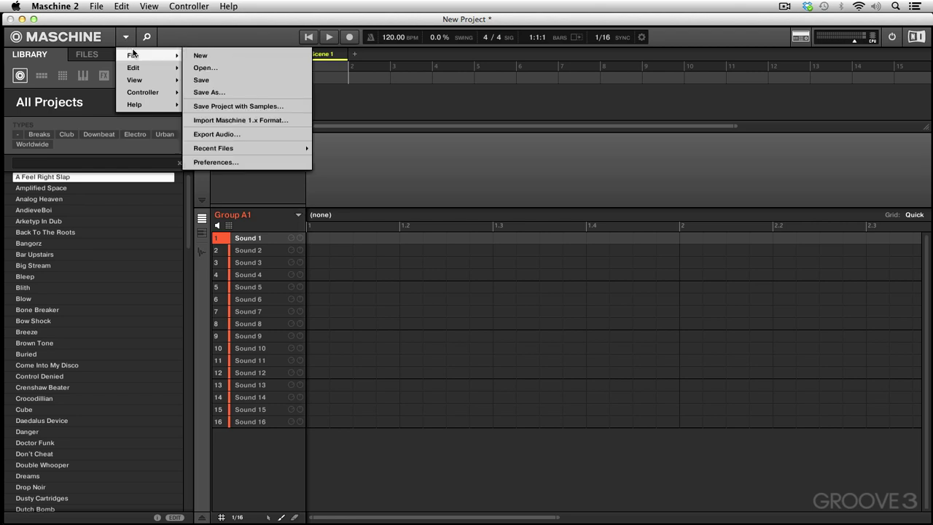
pyautogui.moveTo(144, 80)
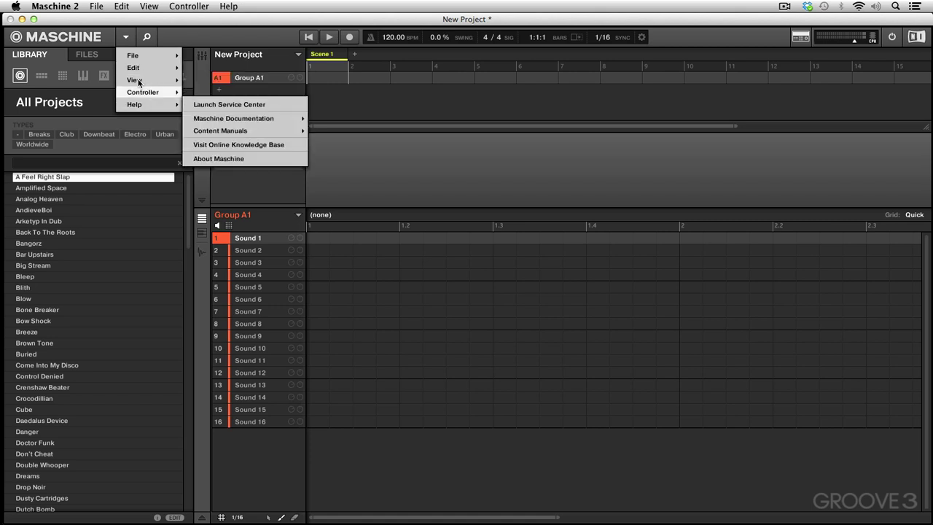
# - Close the main menu and toggle the Library browser off, on, then off again
pyautogui.click(109, 42)
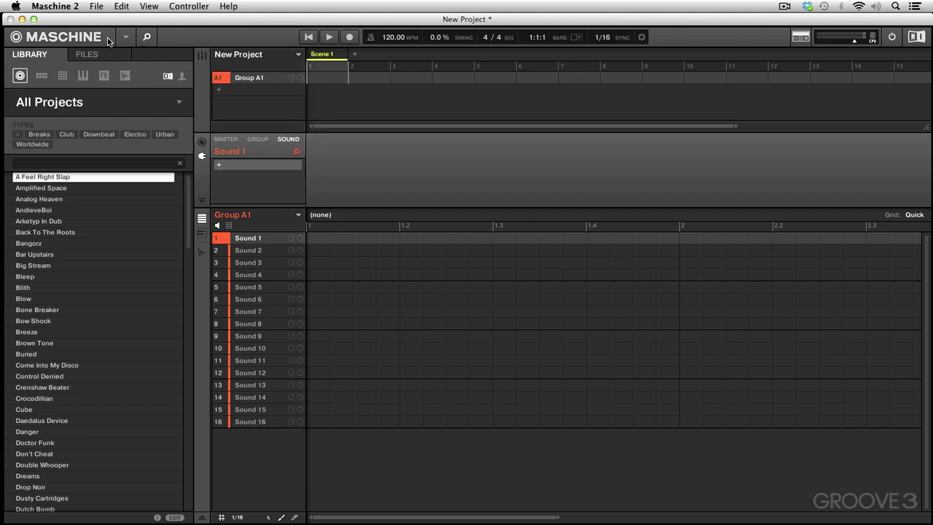
pyautogui.click(147, 38)
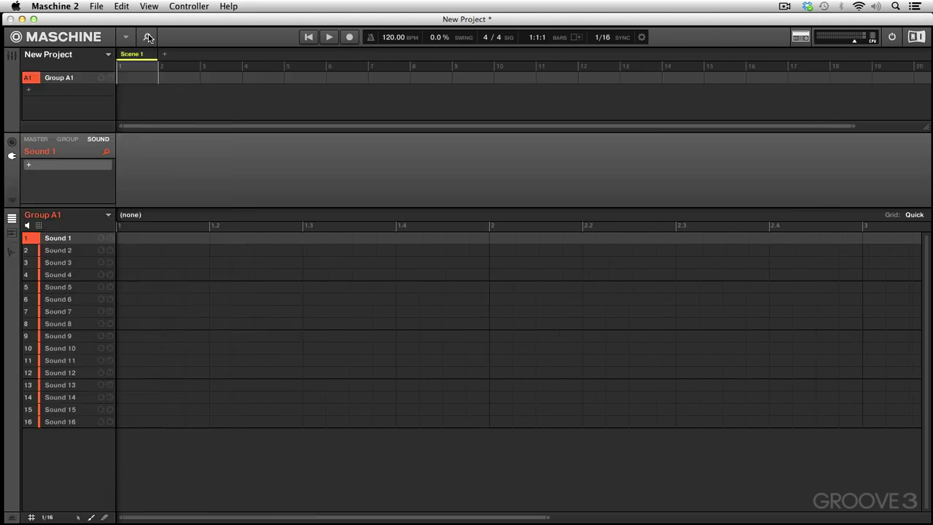
pyautogui.click(148, 37)
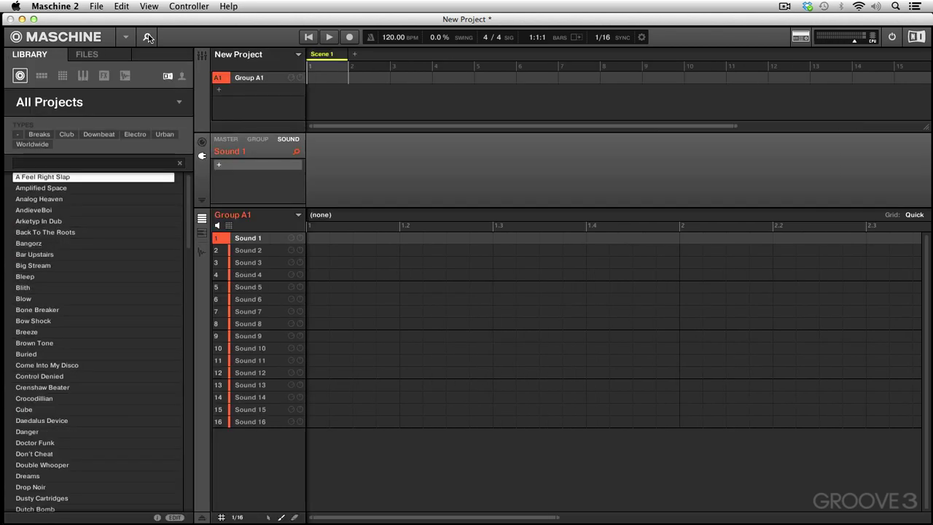
pyautogui.click(147, 38)
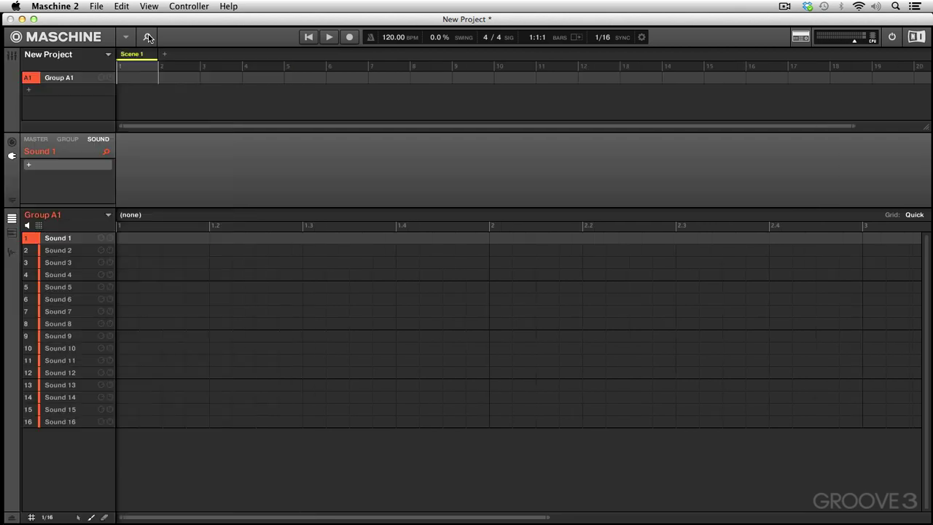
# - Bring back the Library browser listing All Projects beside the editors
pyautogui.click(148, 37)
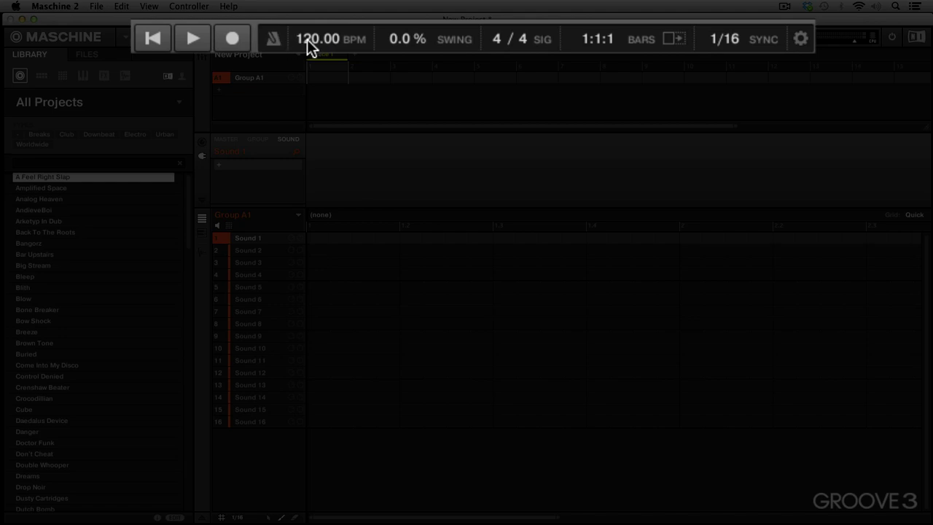
pyautogui.moveTo(307, 40)
pyautogui.mouseDown()
pyautogui.moveTo(307, 54)
pyautogui.moveTo(307, 39)
pyautogui.mouseUp()
pyautogui.moveTo(390, 42); pyautogui.dragTo(390, 61)
pyautogui.moveTo(496, 40)
pyautogui.mouseDown()
pyautogui.moveTo(496, 55)
pyautogui.moveTo(496, 22)
pyautogui.moveTo(502, 41)
pyautogui.moveTo(485, 44)
pyautogui.mouseUp()
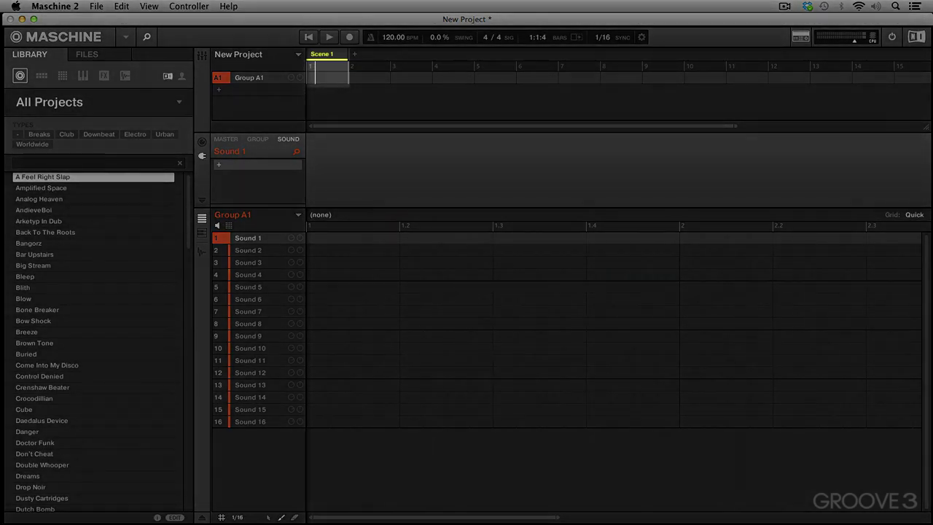
pyautogui.press('space')
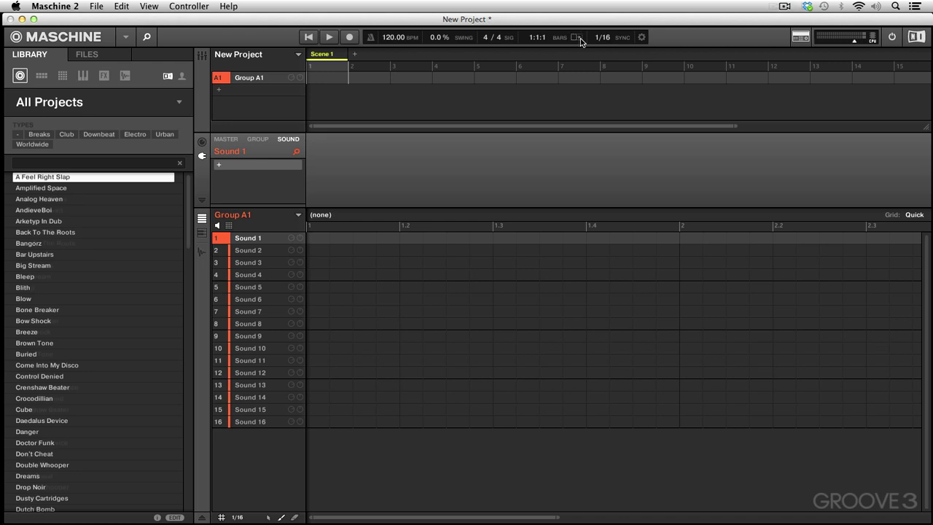
# - Save the project, add Scene 2 and Scene 3, return to bar 1 and zoom the arranger
pyautogui.press('super+s')
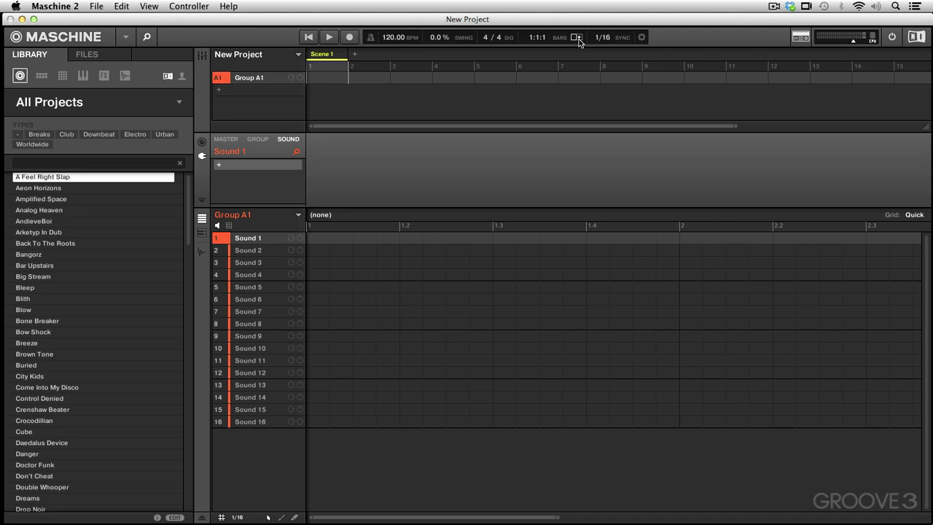
pyautogui.click(356, 55)
pyautogui.click(398, 57)
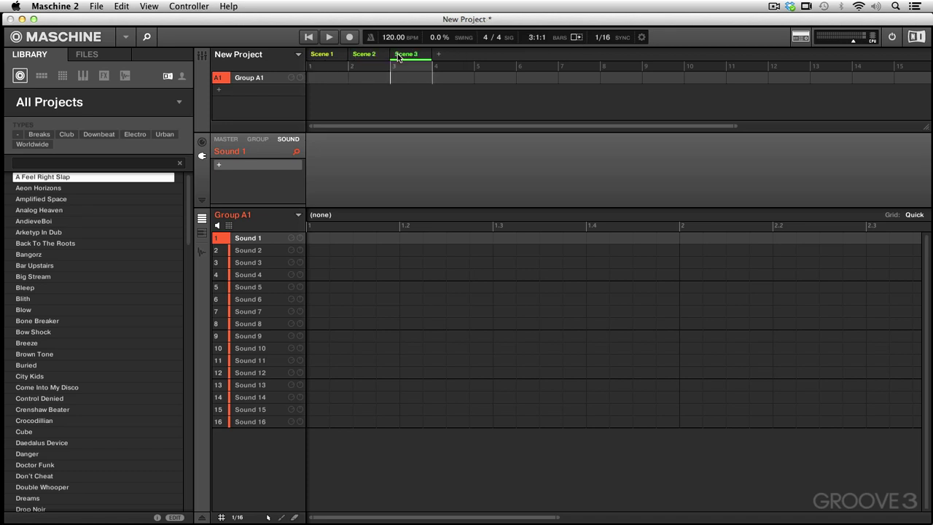
pyautogui.click(327, 68)
pyautogui.moveTo(733, 127); pyautogui.dragTo(358, 145)
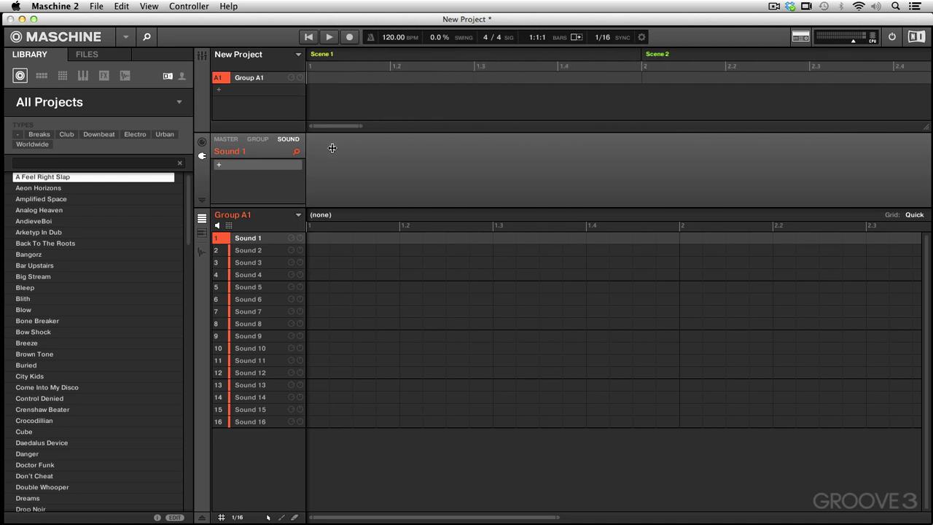
# - Start and stop playback while toggling playhead following in the arranger
pyautogui.click(581, 40)
pyautogui.press('space')
pyautogui.press('space')
pyautogui.click(576, 38)
pyautogui.press('space')
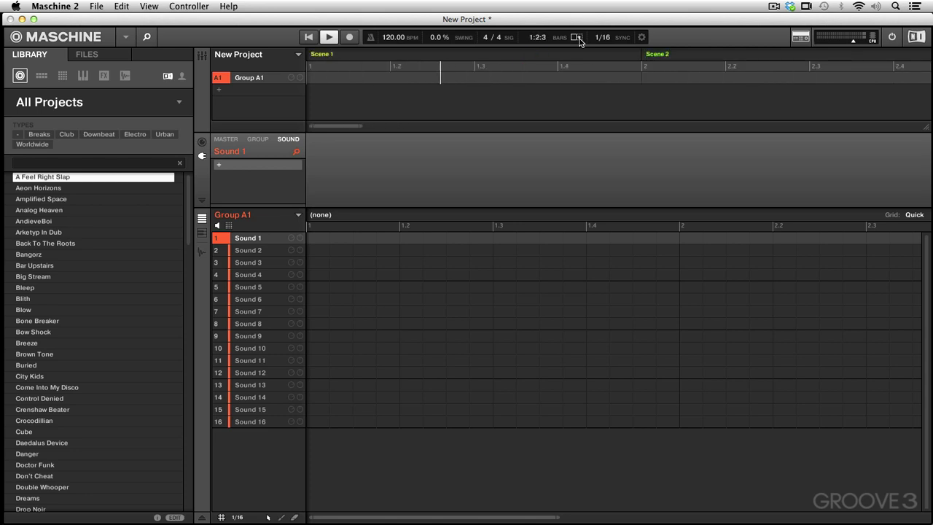
pyautogui.press('space')
pyautogui.moveTo(359, 129); pyautogui.dragTo(537, 31)
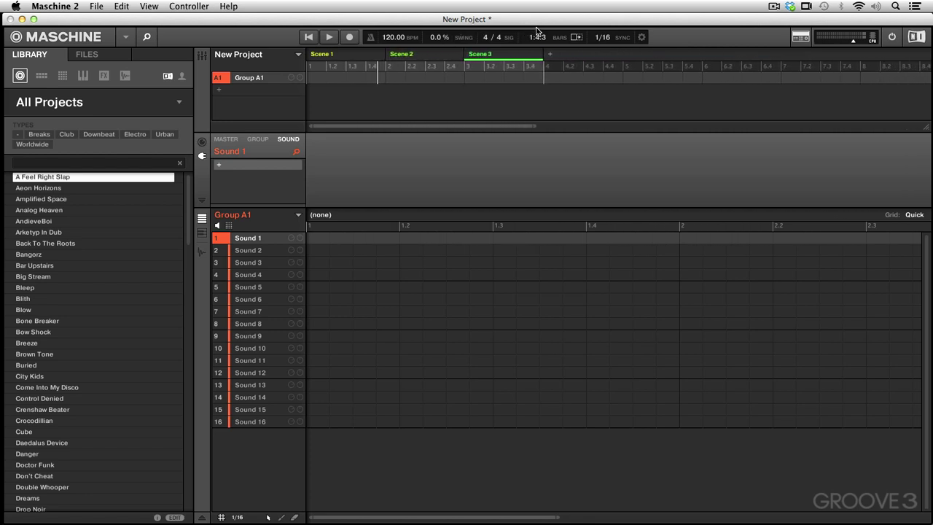
# - Undo the added Scene 2 and Scene 3, then turn playhead following off
pyautogui.press('super+z')
pyautogui.press('super+z')
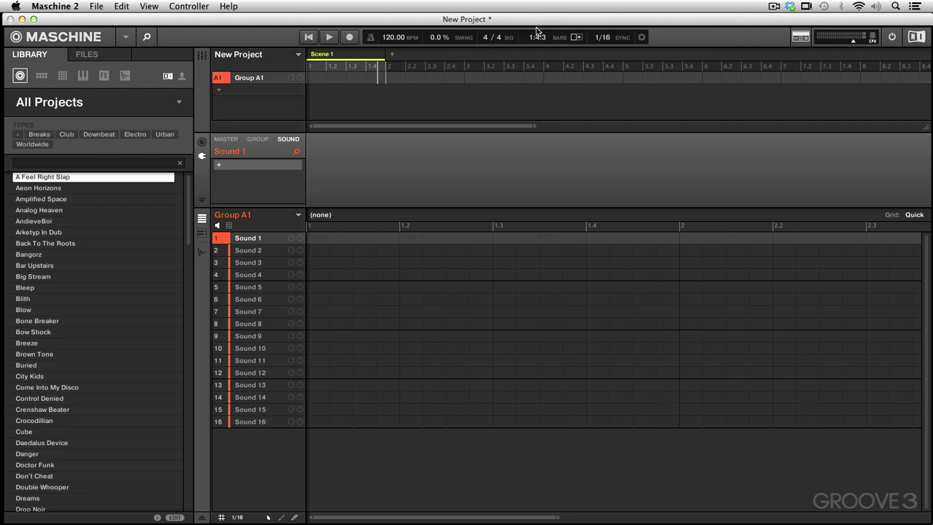
pyautogui.moveTo(537, 126); pyautogui.dragTo(741, 132)
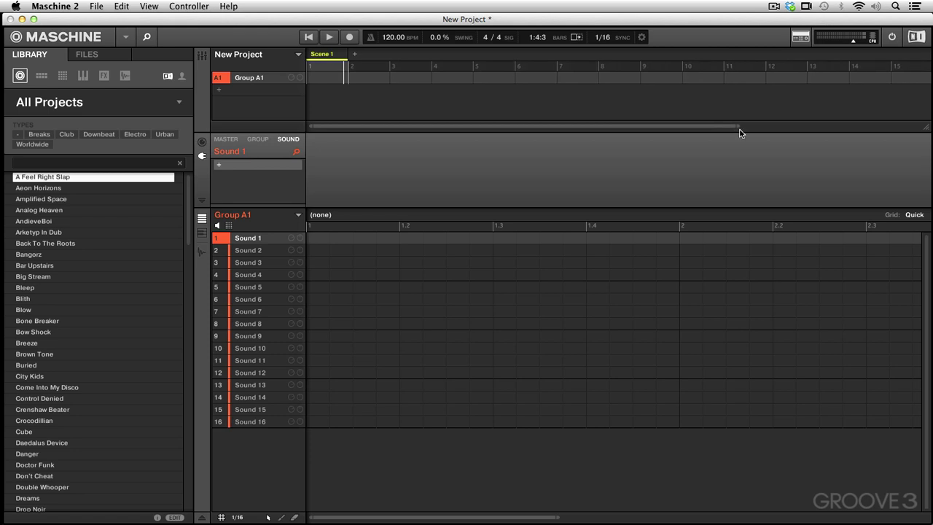
pyautogui.click(580, 38)
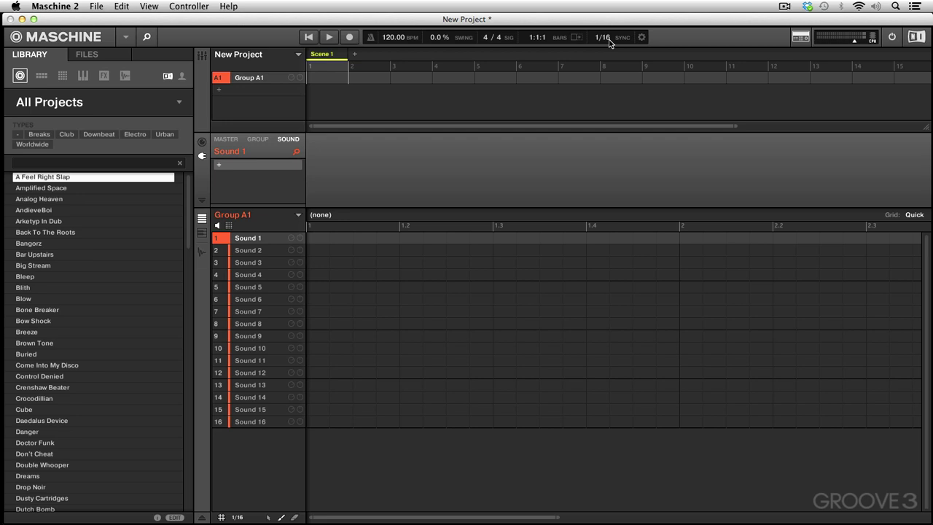
pyautogui.click(610, 42)
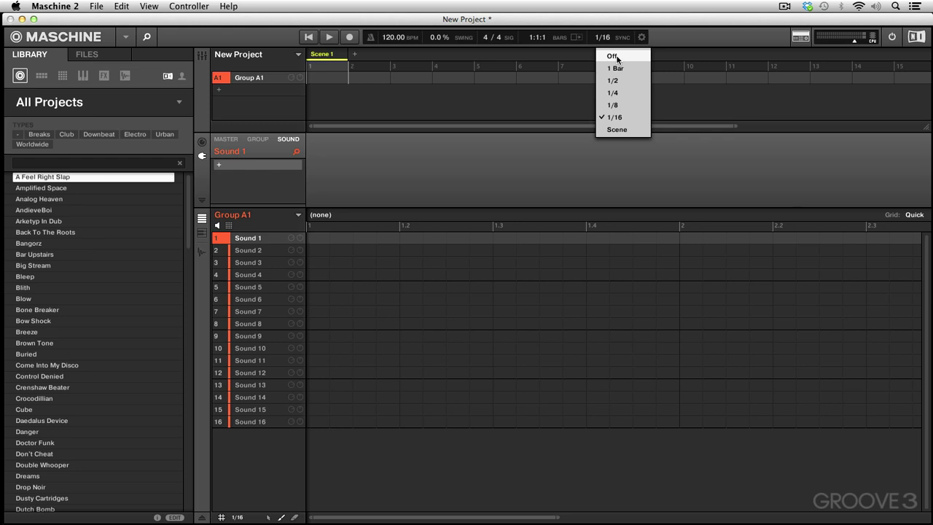
# - Keep 1/16 sync, enable Retrigger in the gear options, and confirm its checkmark
pyautogui.click(602, 40)
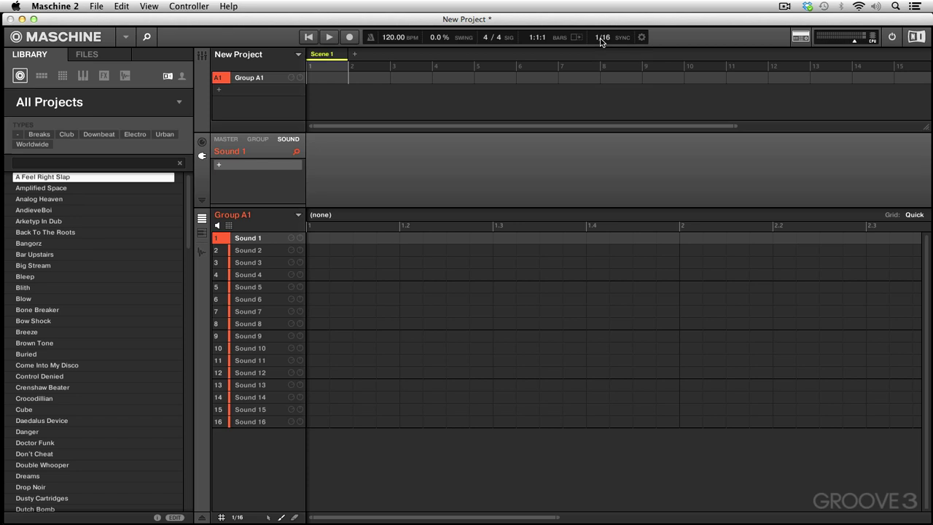
pyautogui.click(642, 40)
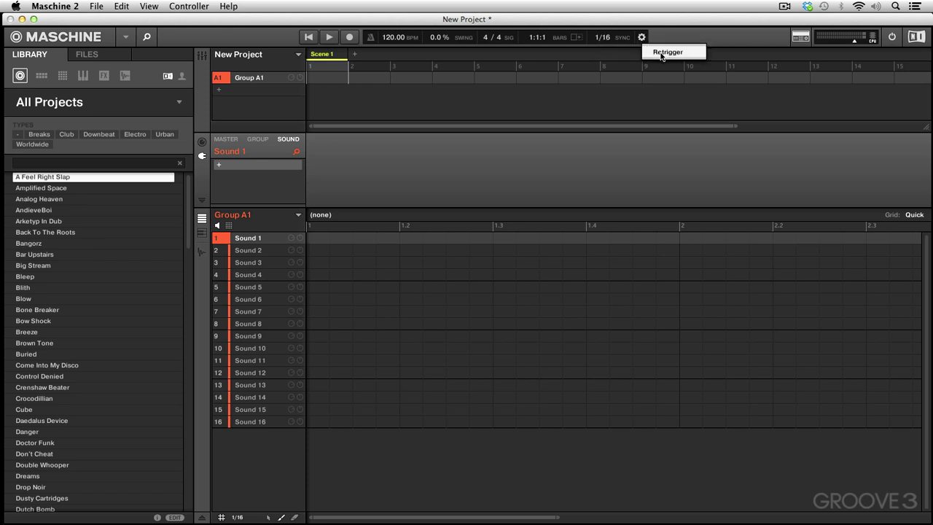
pyautogui.click(675, 55)
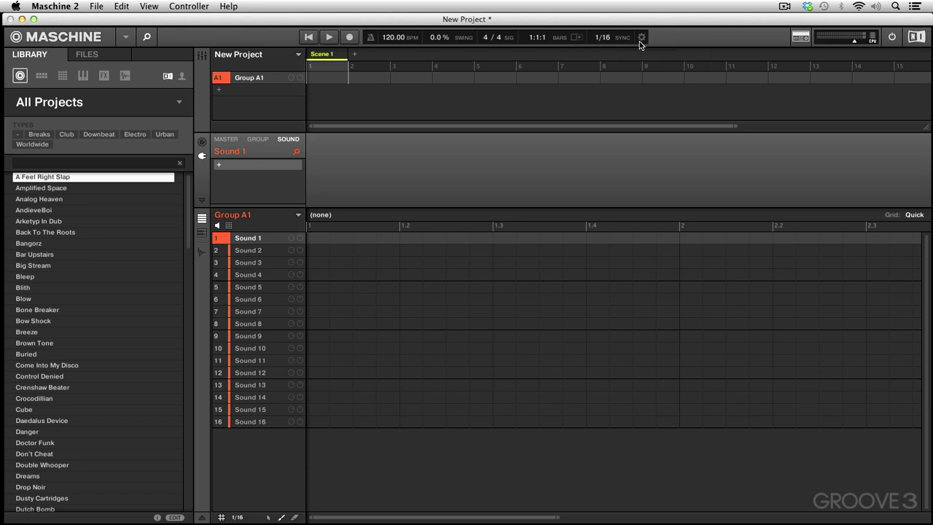
pyautogui.click(642, 37)
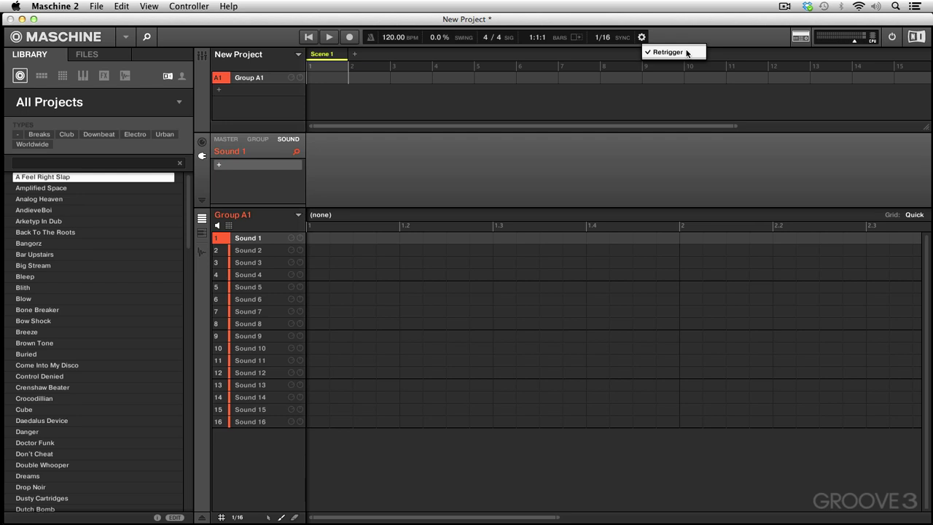
# - Dismiss the gear options list with Retrigger left enabled
pyautogui.click(682, 52)
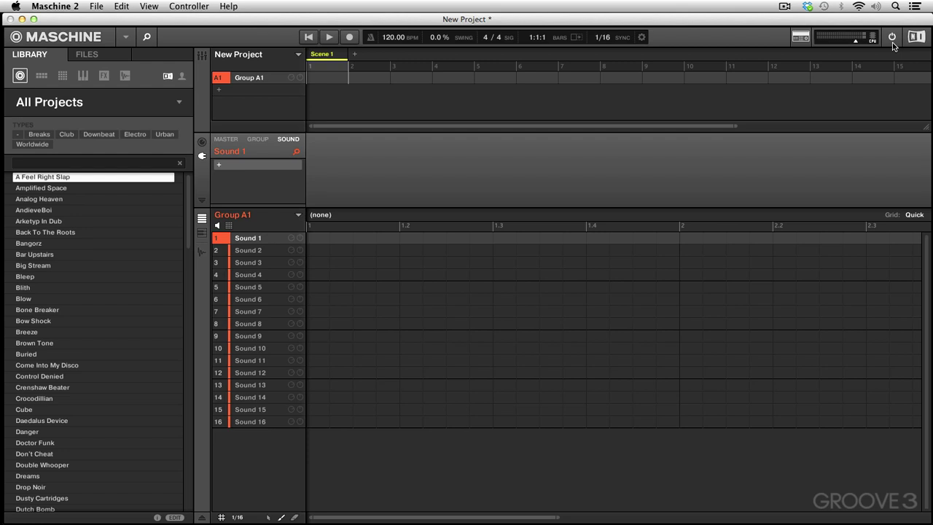
pyautogui.click(892, 40)
pyautogui.click(891, 40)
pyautogui.click(913, 42)
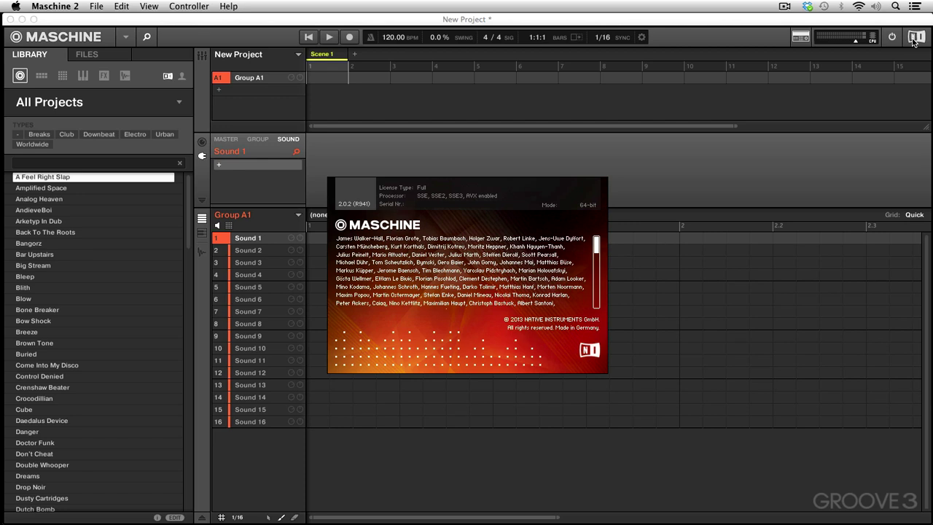
pyautogui.click(482, 281)
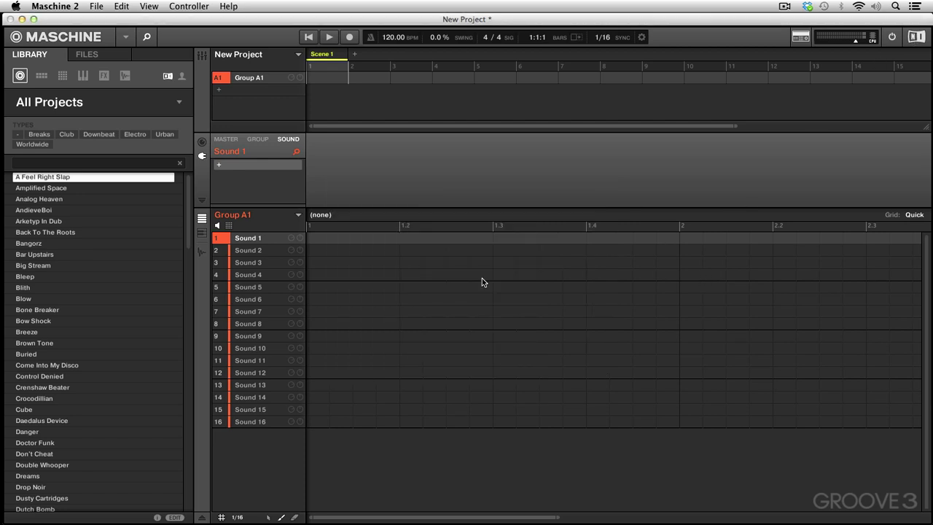